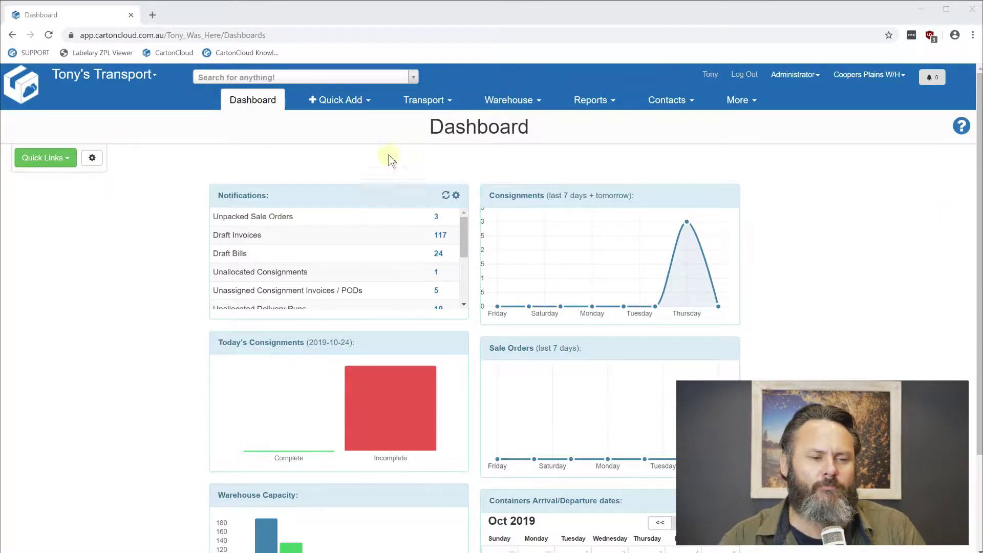
# Step: Find the adhoc charge setup, open the form for a new sale order charge, and examine its Charge Subclass setting
pyautogui.click(272, 82)
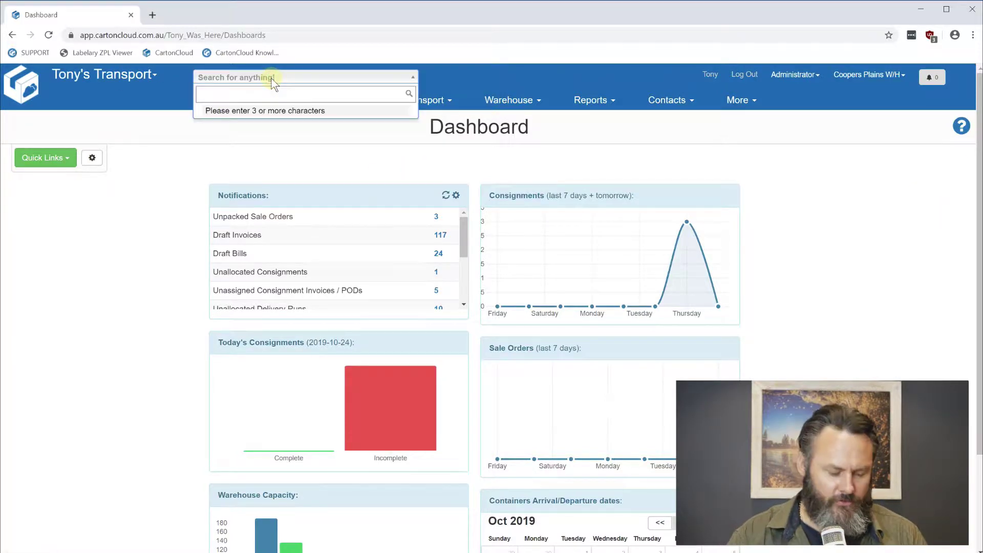
pyautogui.write('adhoc')
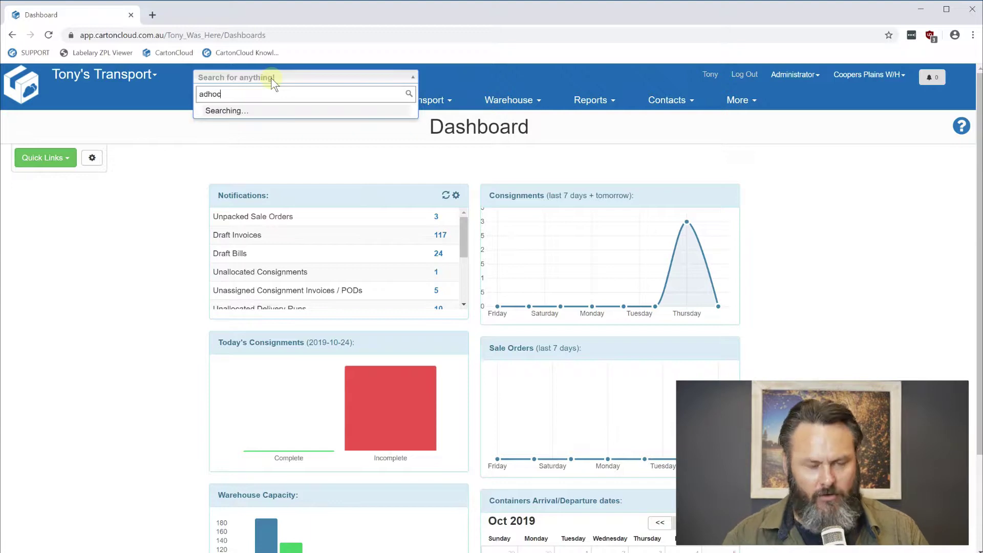
pyautogui.click(247, 108)
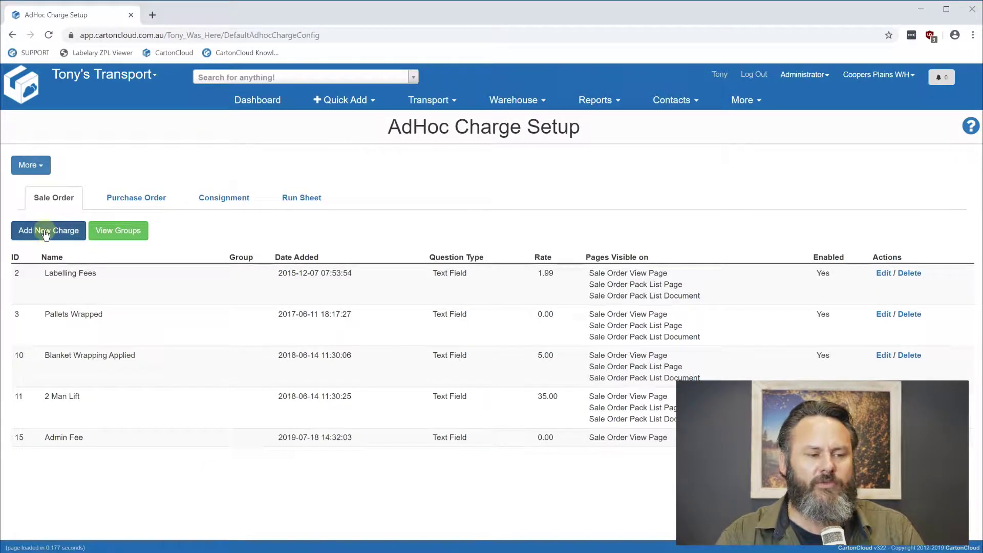
pyautogui.click(45, 231)
pyautogui.scroll(-3, 202, 259)
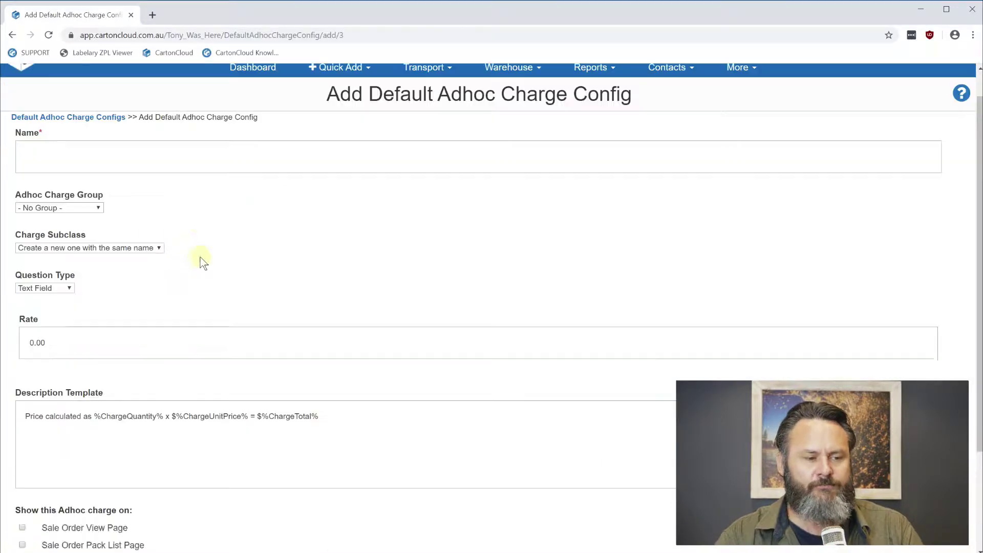
pyautogui.scroll(3, 105, 231)
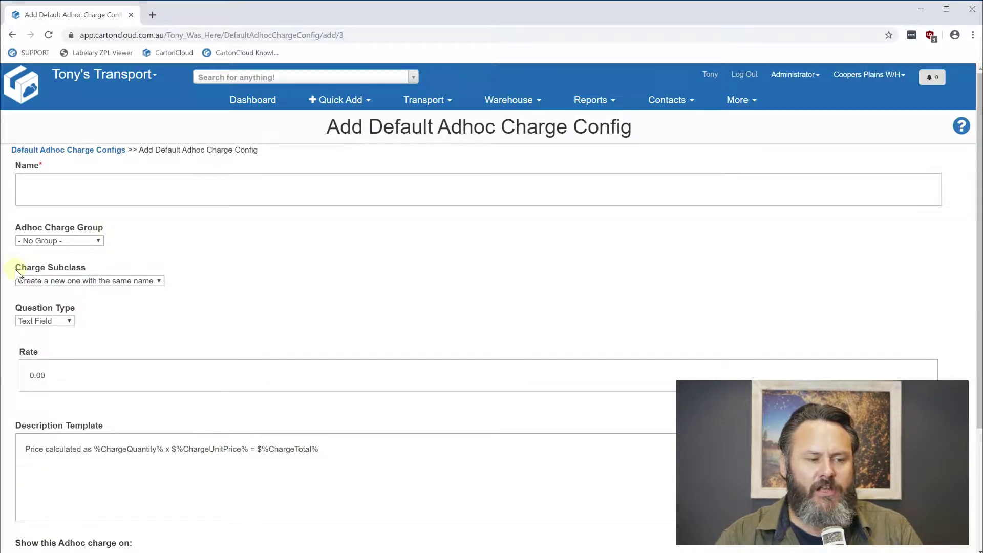
pyautogui.moveTo(15, 269); pyautogui.dragTo(107, 271)
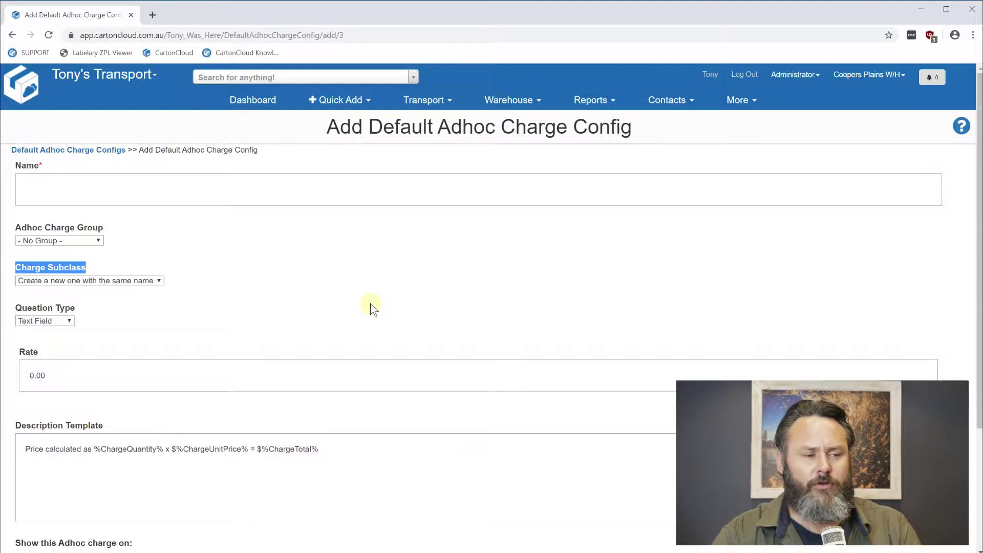
pyautogui.scroll(-3, 370, 306)
pyautogui.scroll(3, 177, 484)
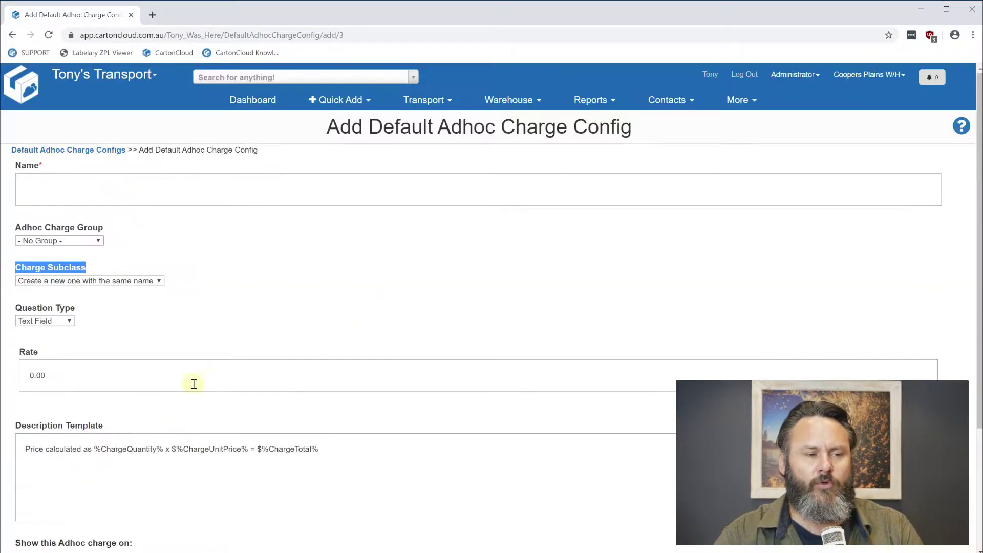
# Step: Search the site for "charge" and open the Charge Subclasses list
pyautogui.click(259, 78)
pyautogui.write('c')
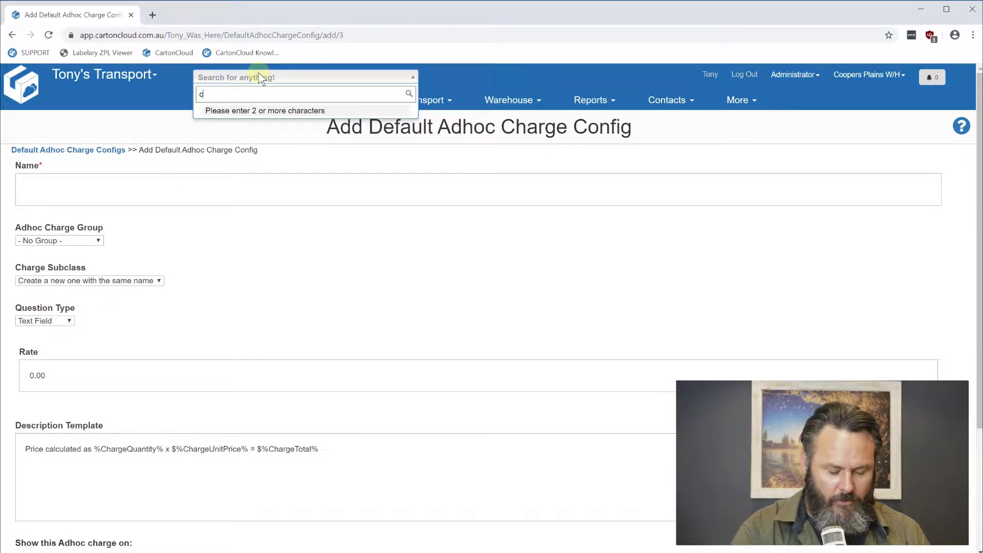
pyautogui.write('harge')
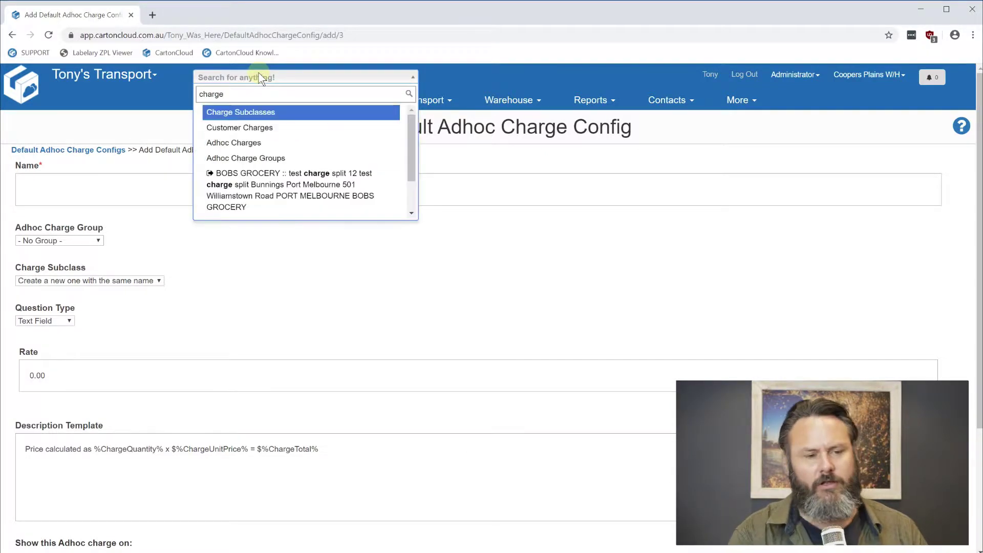
pyautogui.click(289, 112)
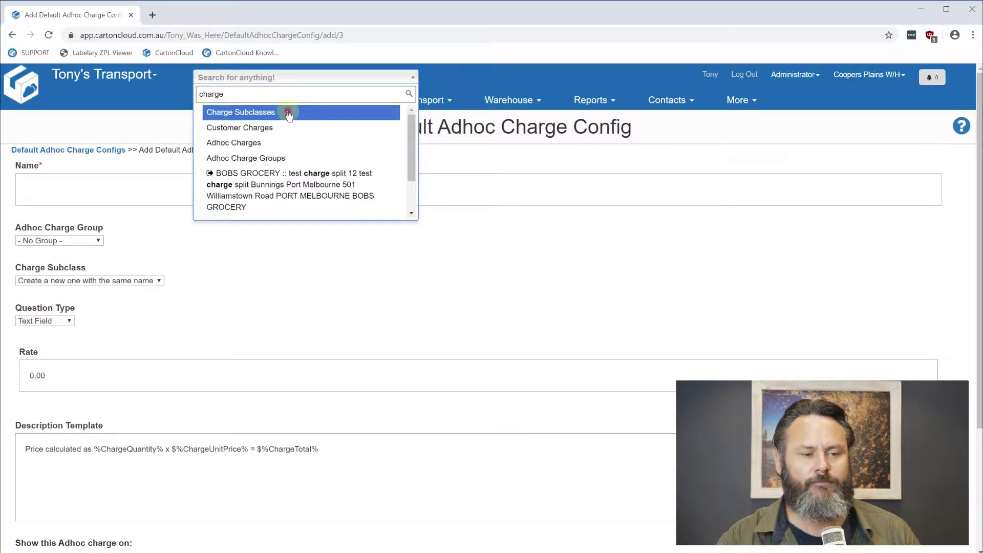
# Step: Examine both pages of charge subclasses, checking their charge classes and whether they count toward minimum charges
pyautogui.scroll(-2, 219, 290)
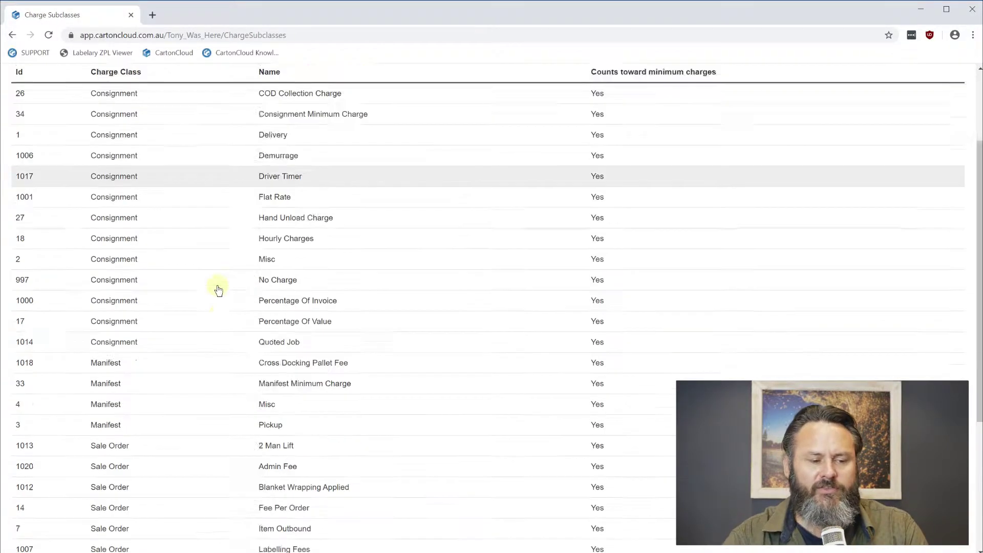
pyautogui.scroll(-1, 219, 290)
pyautogui.scroll(-2, 400, 314)
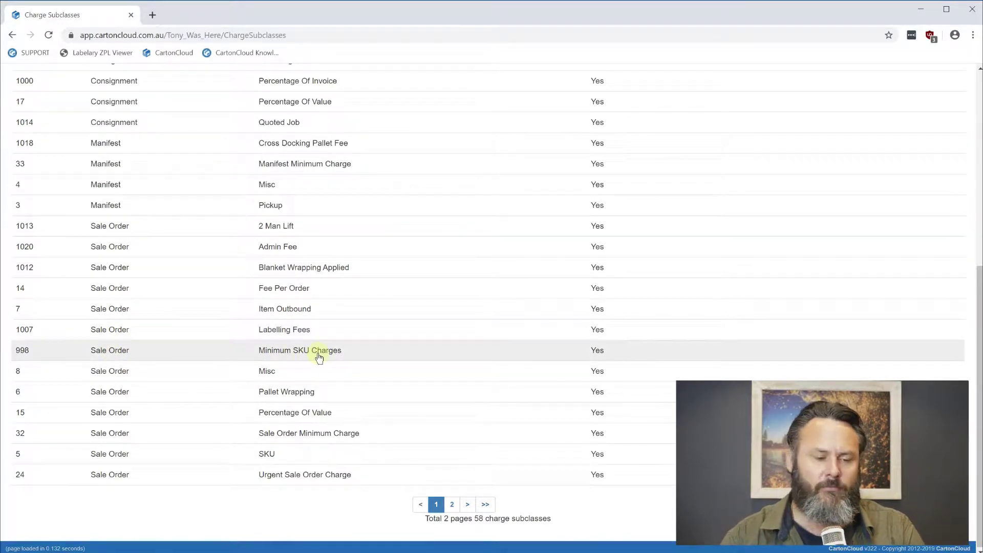
pyautogui.click(451, 505)
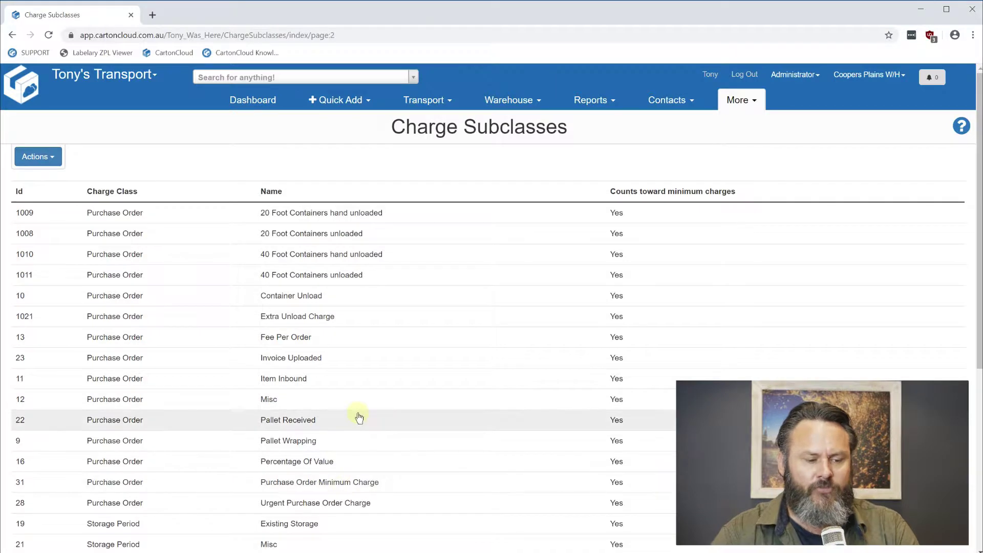
pyautogui.scroll(-5, 359, 430)
pyautogui.click(452, 505)
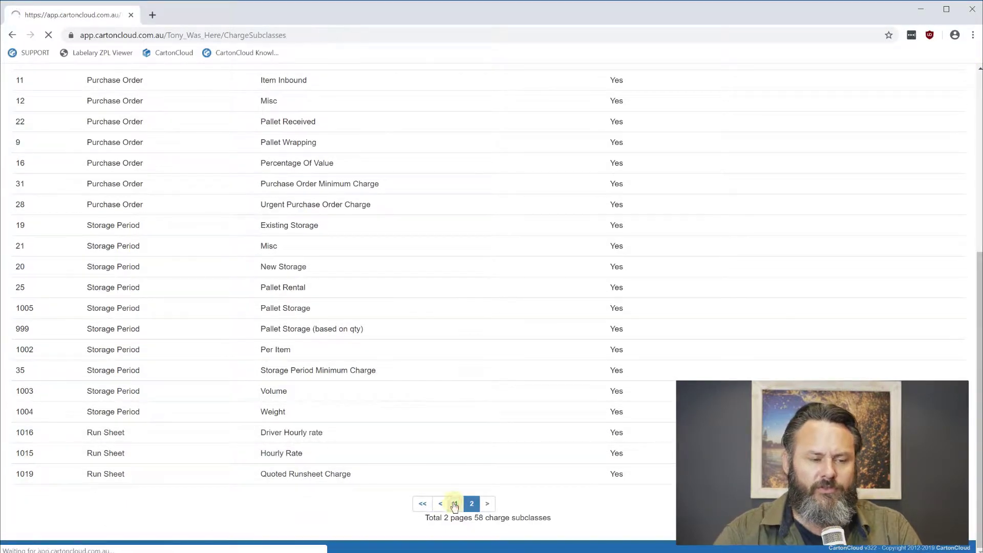
pyautogui.scroll(-1, 221, 300)
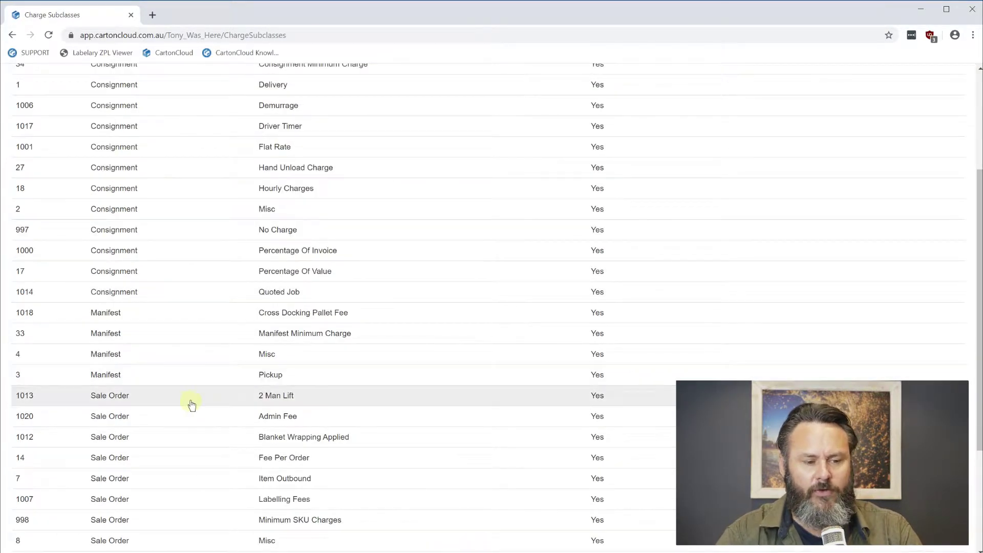
pyautogui.scroll(-3, 193, 404)
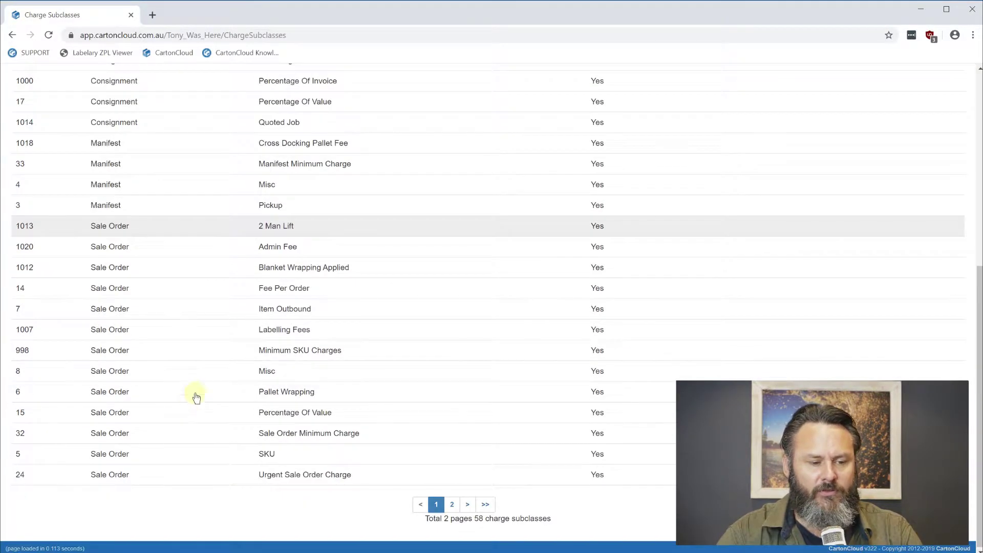
# Step: Open the Blanket Wrapping Applied sale order subclass for editing and duplicate its browser tab
pyautogui.click(312, 268)
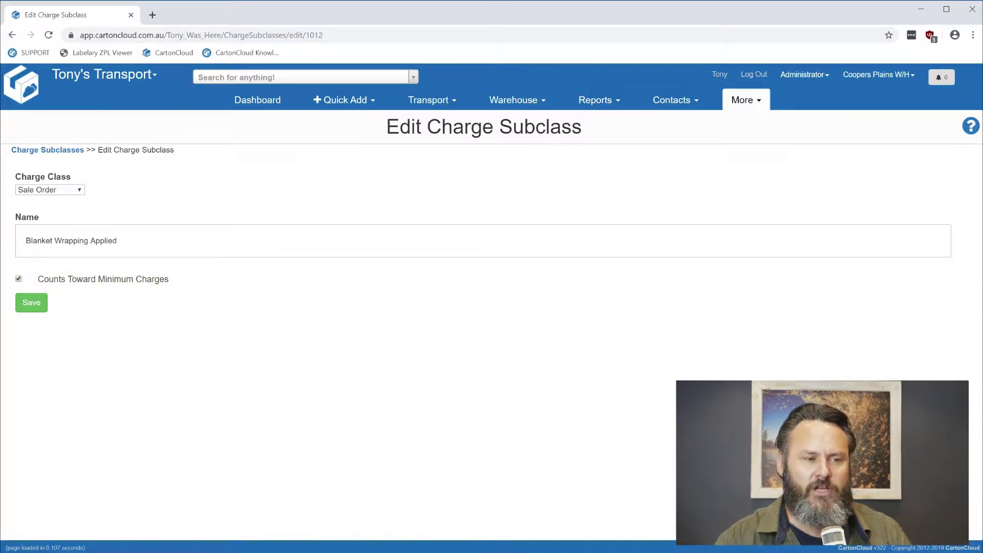
pyautogui.rightClick(102, 19)
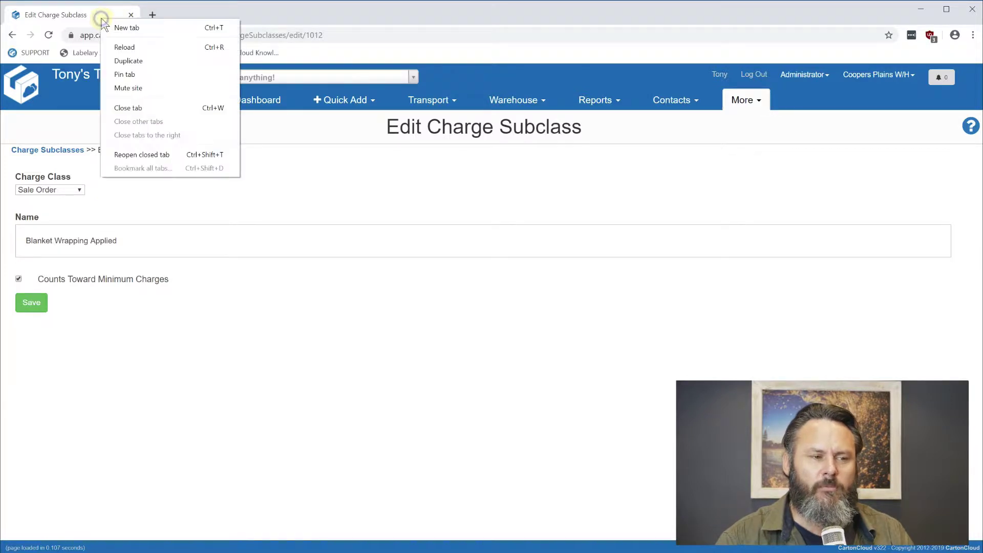
pyautogui.click(139, 60)
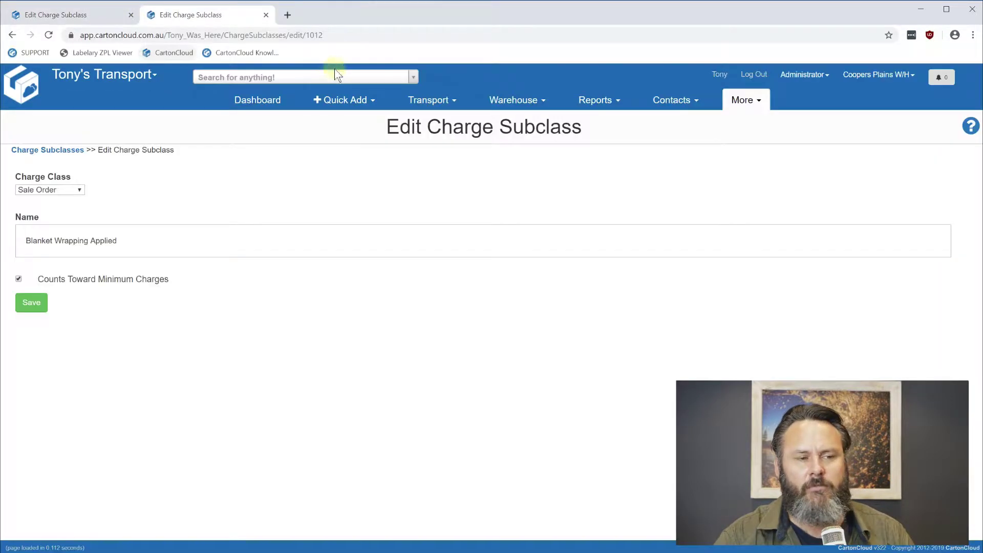
# Step: In the duplicated tab, open the Bob's Grocery 2018 Rates customer charge and examine its Sale Order Minimum Charge
pyautogui.click(758, 103)
pyautogui.click(778, 267)
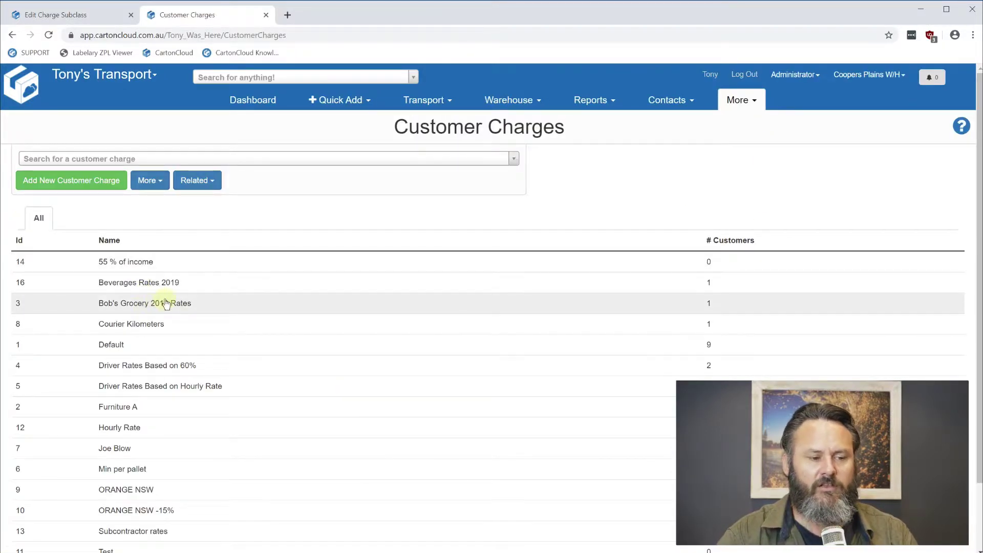
pyautogui.click(164, 303)
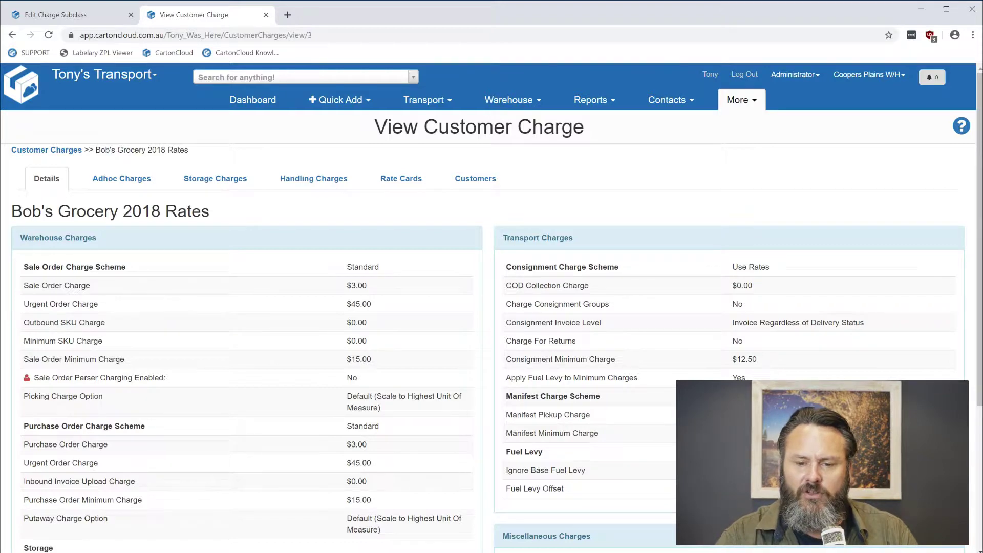
pyautogui.moveTo(979, 237); pyautogui.dragTo(978, 277)
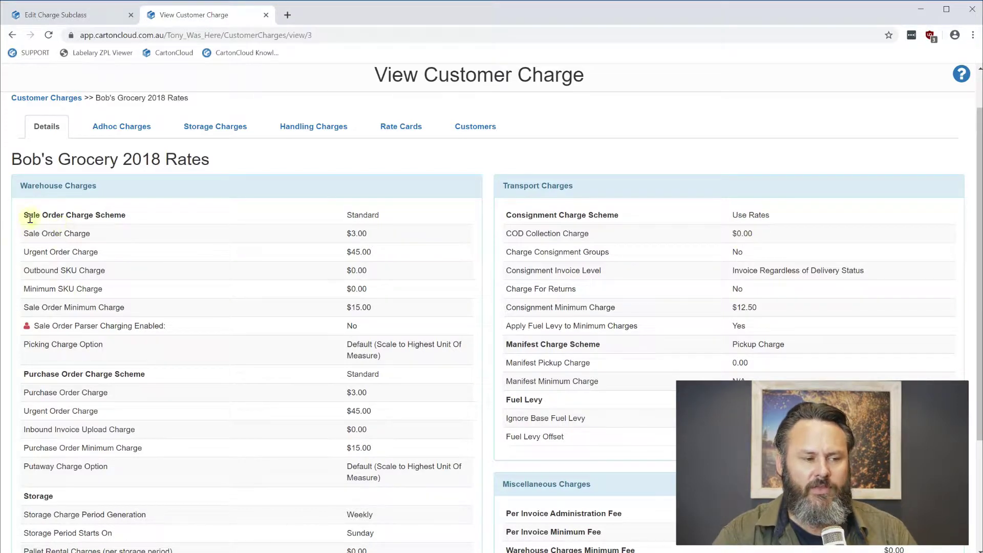
pyautogui.moveTo(20, 217); pyautogui.dragTo(136, 217)
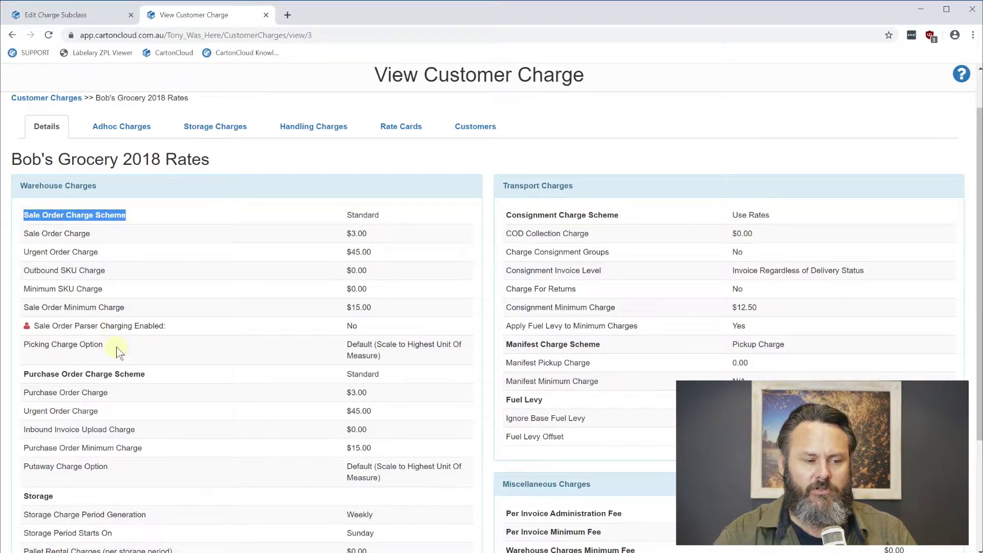
pyautogui.moveTo(21, 308); pyautogui.dragTo(132, 309)
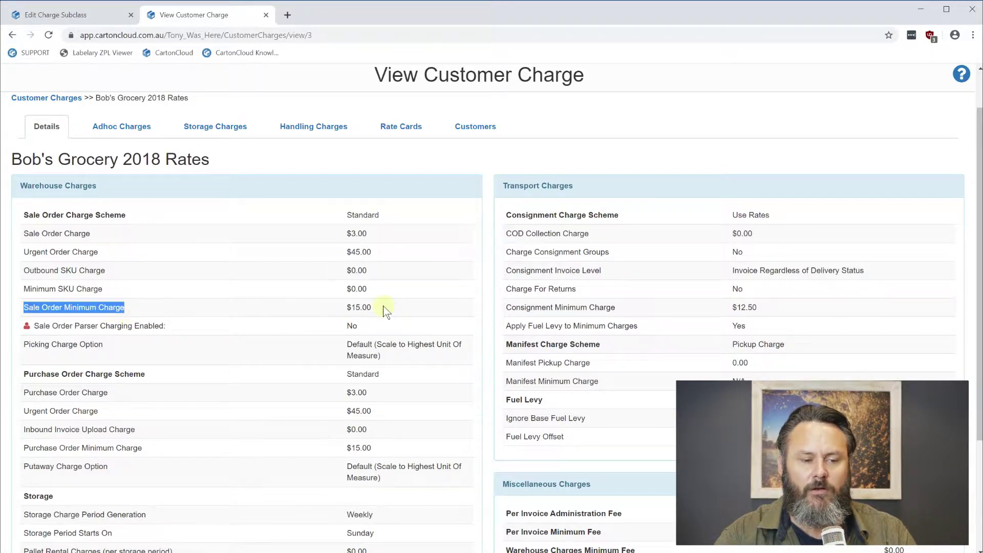
pyautogui.moveTo(382, 306); pyautogui.dragTo(343, 307)
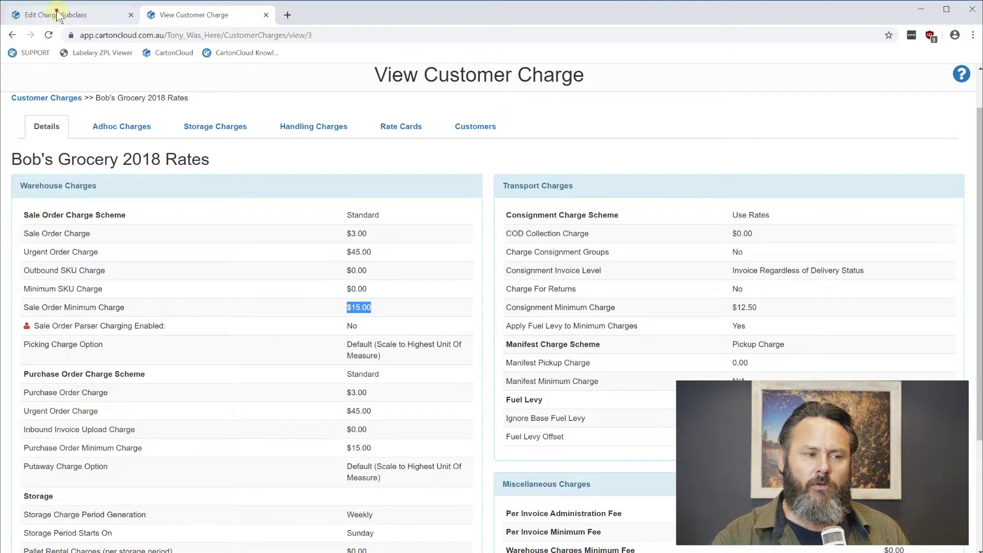
# Step: Stop the Blanket Wrapping Applied subclass from counting toward minimum charges and save it
pyautogui.click(74, 13)
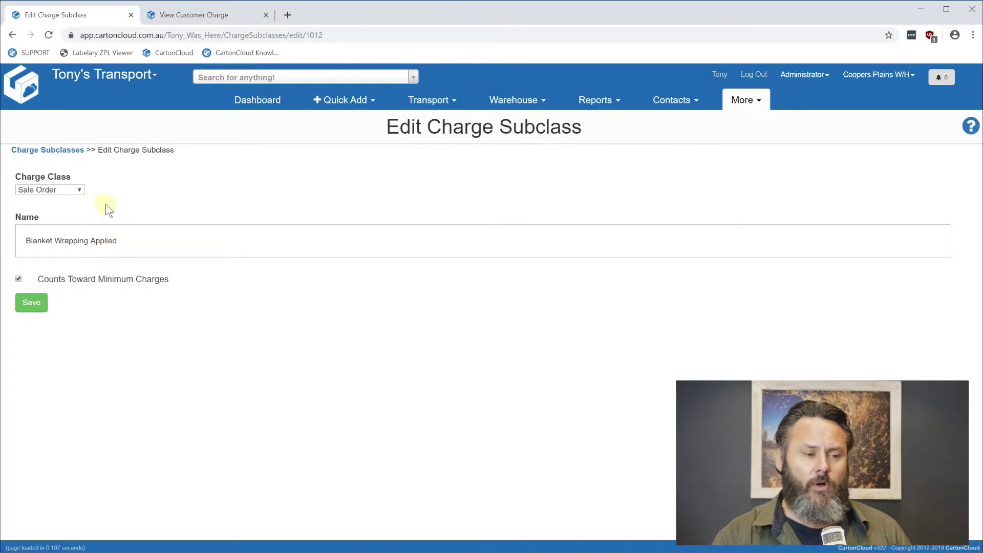
pyautogui.click(17, 278)
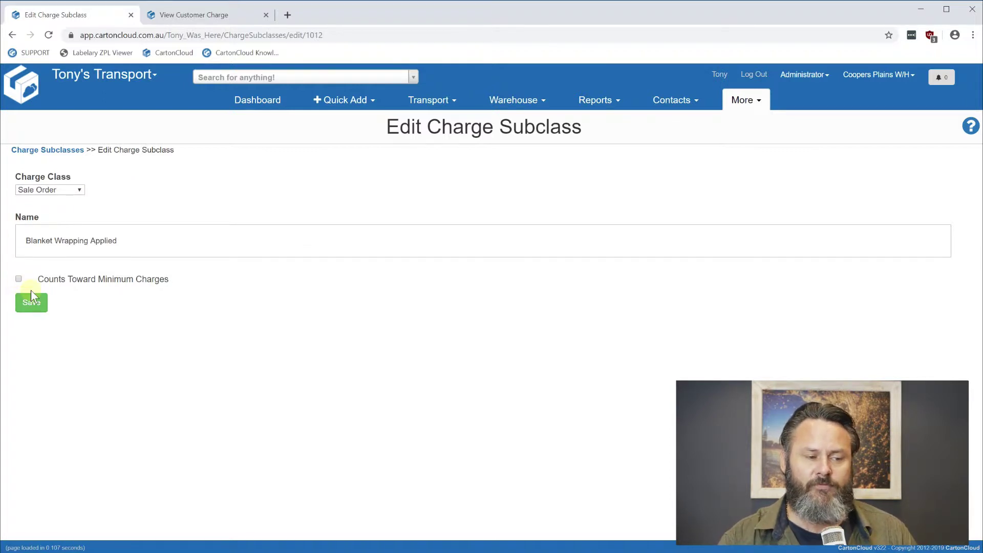
pyautogui.click(28, 305)
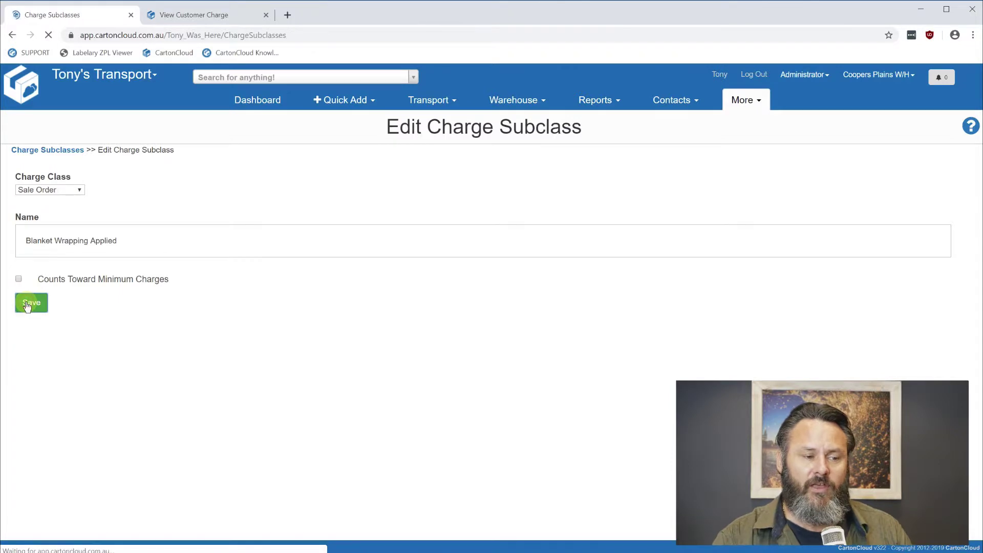
# Step: Return to the Bob's Grocery 2018 Rates details and recheck the Sale Order Minimum Charge amount
pyautogui.click(180, 13)
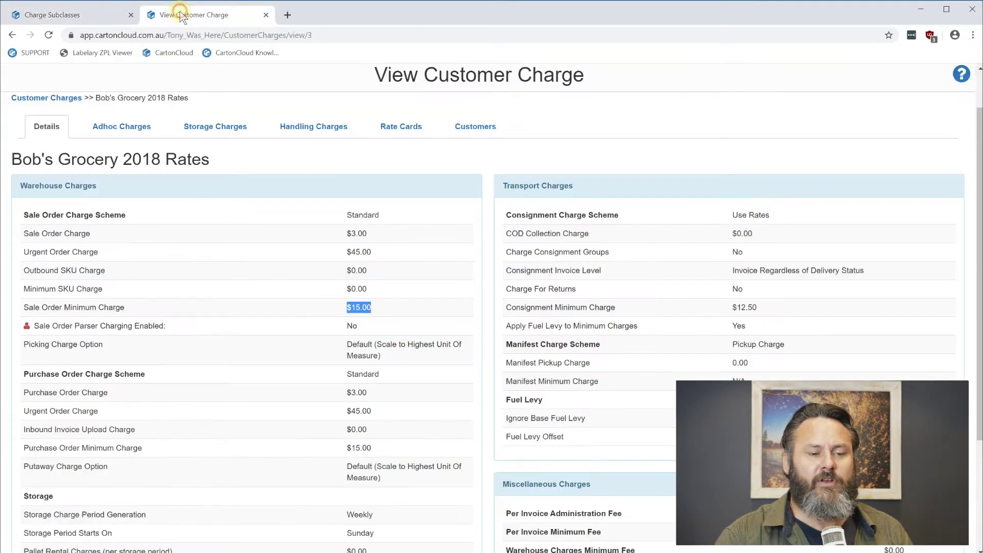
pyautogui.click(265, 310)
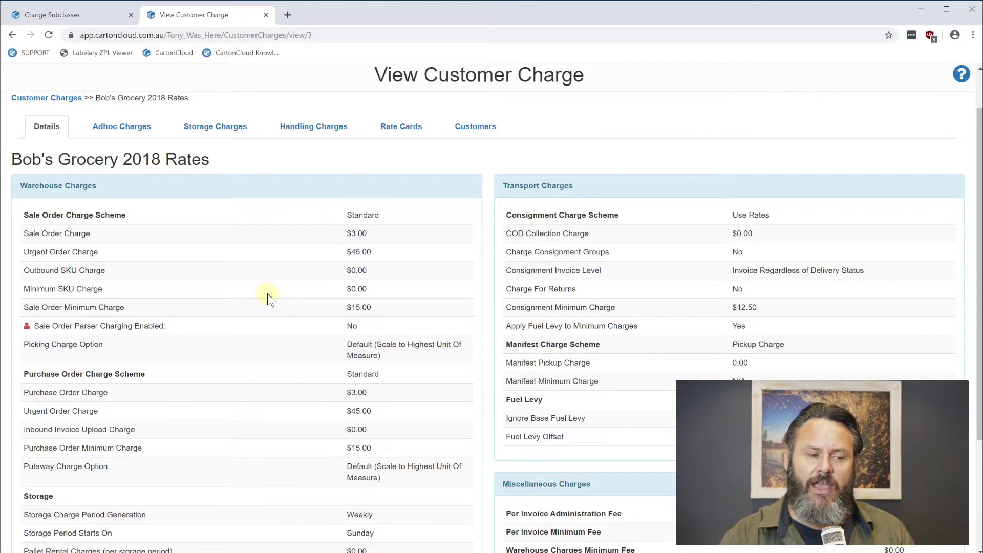
pyautogui.moveTo(336, 303); pyautogui.dragTo(380, 310)
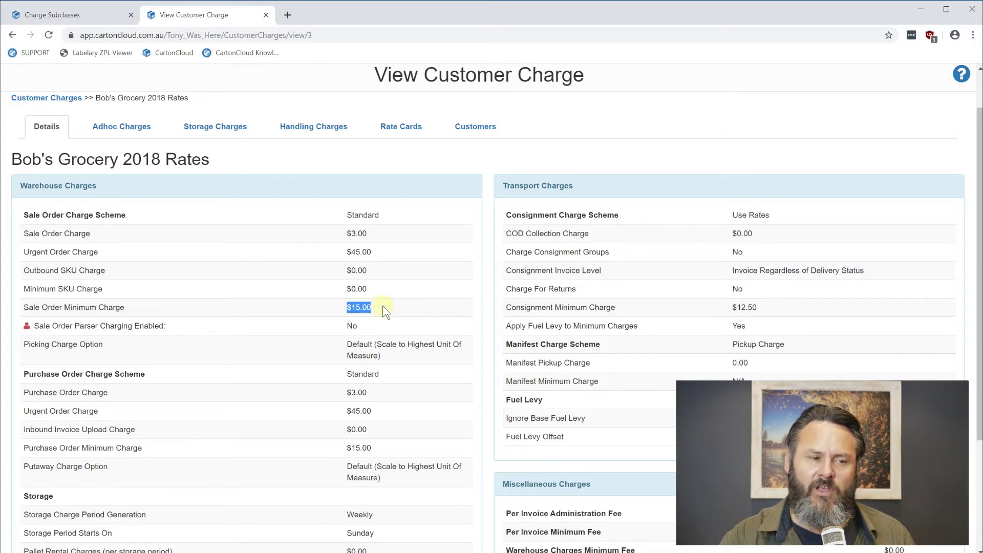
# Step: Return to the Charge Subclasses list and check the minimum charges setting of Blanket Wrapping Applied among the sale order subclasses
pyautogui.click(92, 18)
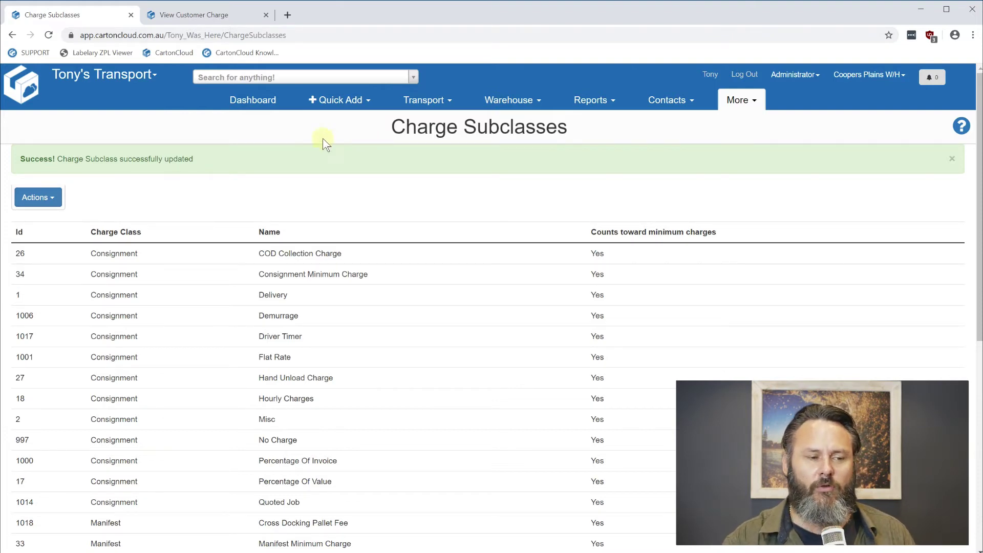
pyautogui.click(339, 80)
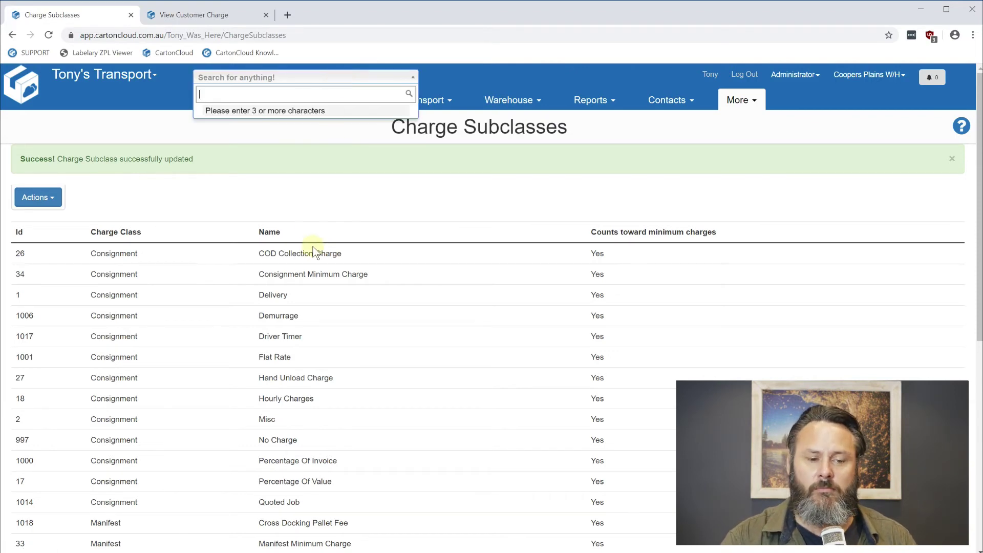
pyautogui.scroll(-7, 341, 296)
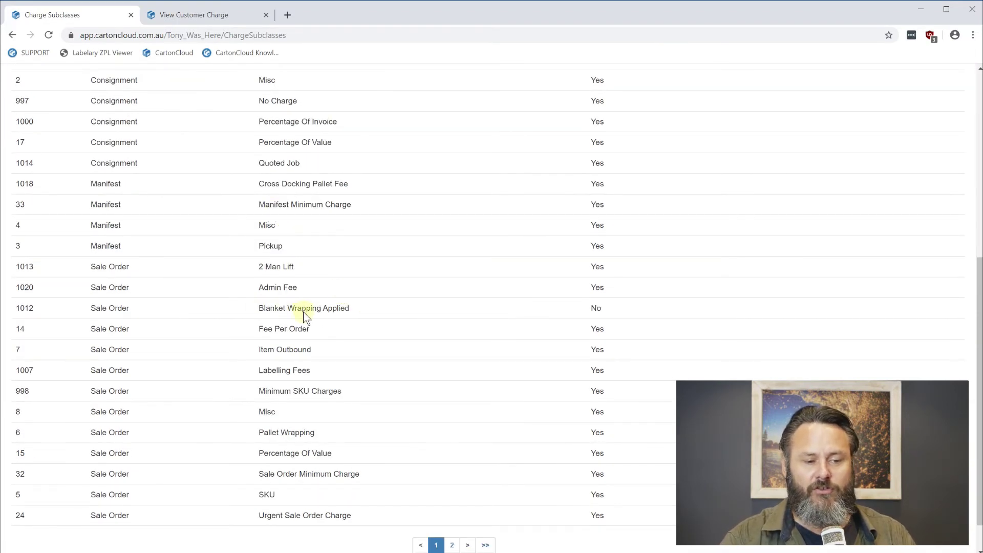
pyautogui.scroll(7, 288, 327)
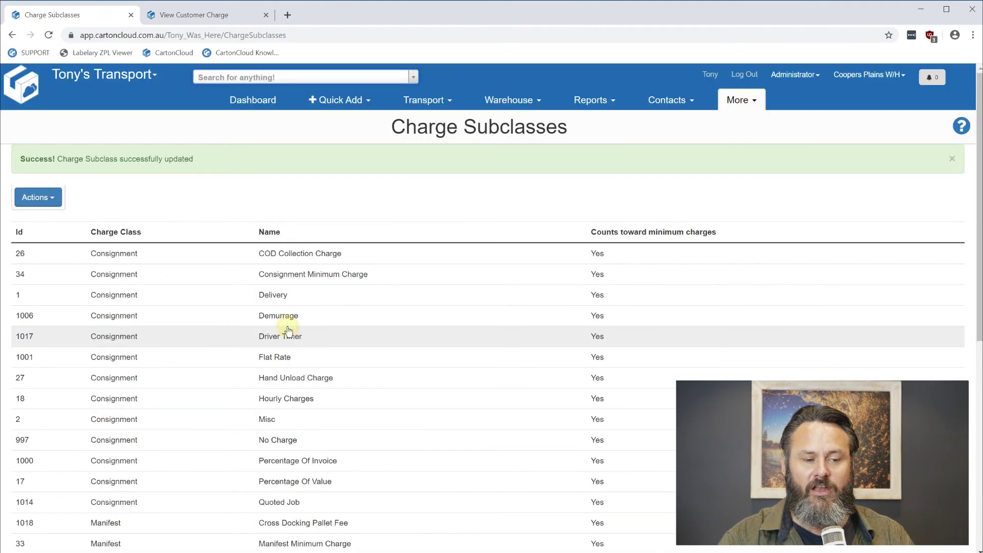
pyautogui.scroll(-7, 295, 363)
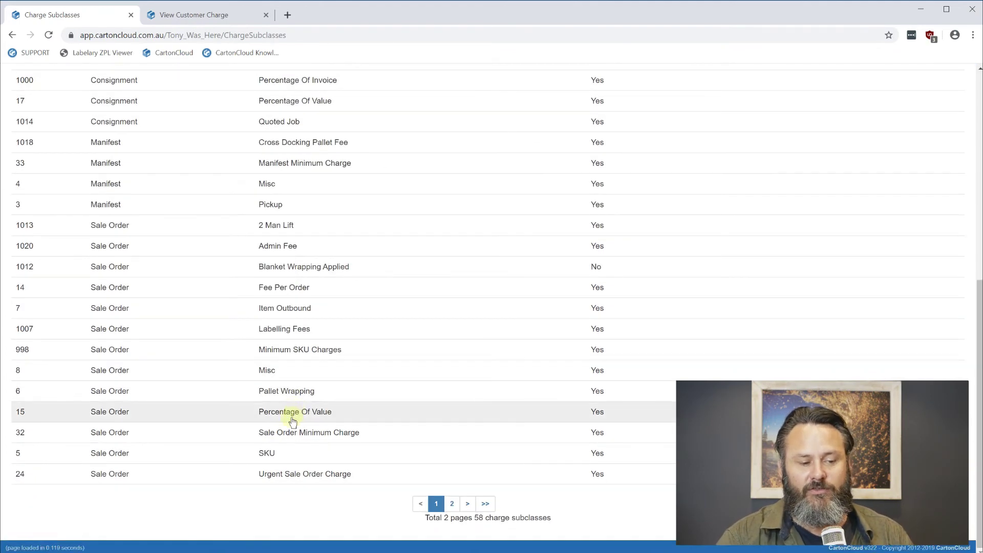